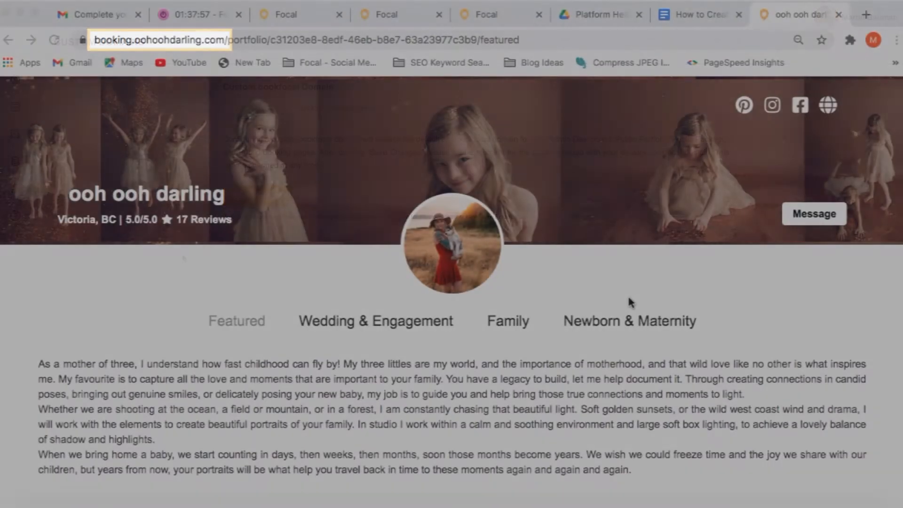
- Replace the 'lucky' subdomain on the Custom Domains page by starting to type 'mbcreativ'
{"action": "scroll", "coordinate": [629, 301], "scroll_direction": "down", "scroll_amount": 3}
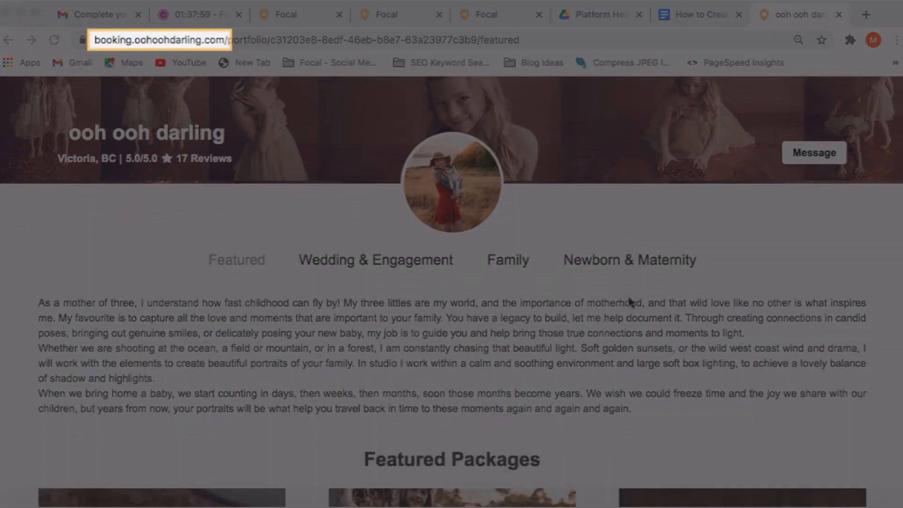
{"action": "scroll", "coordinate": [629, 300], "scroll_direction": "down", "scroll_amount": 3}
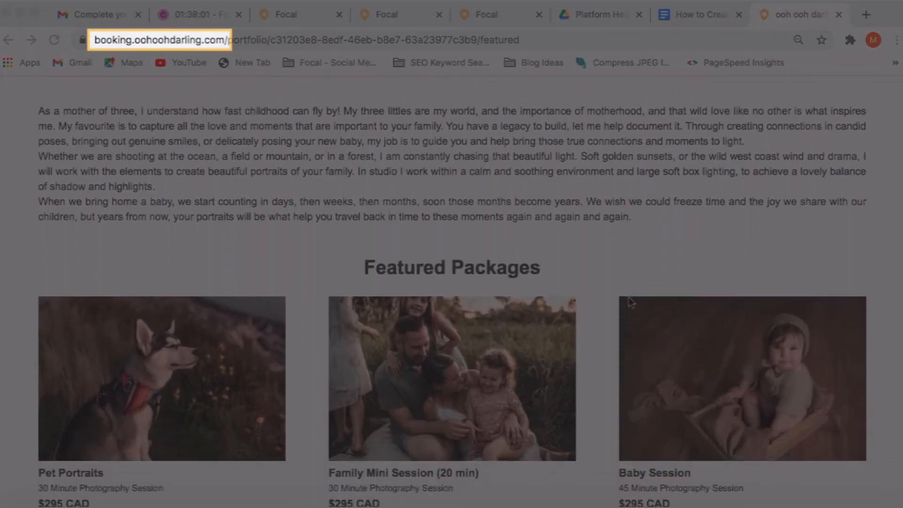
{"action": "scroll", "coordinate": [630, 301], "scroll_direction": "down", "scroll_amount": 3}
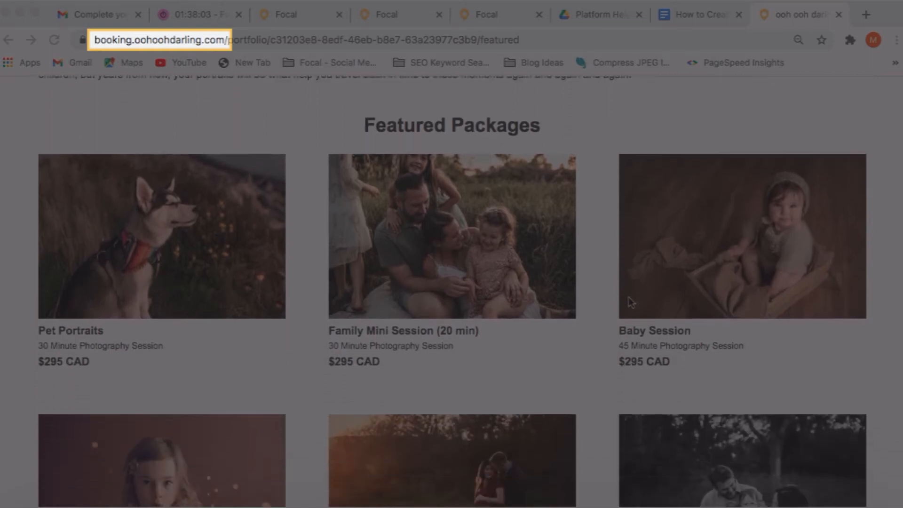
{"action": "scroll", "coordinate": [628, 296], "scroll_direction": "down", "scroll_amount": 1}
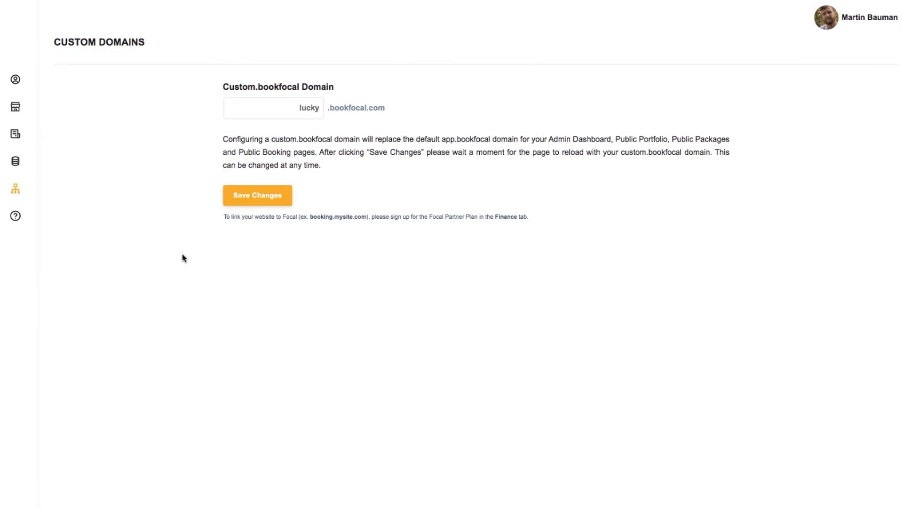
{"action": "mouse_move", "coordinate": [28, 193]}
{"action": "double_click", "coordinate": [271, 105]}
{"action": "type", "text": "mbcre"}
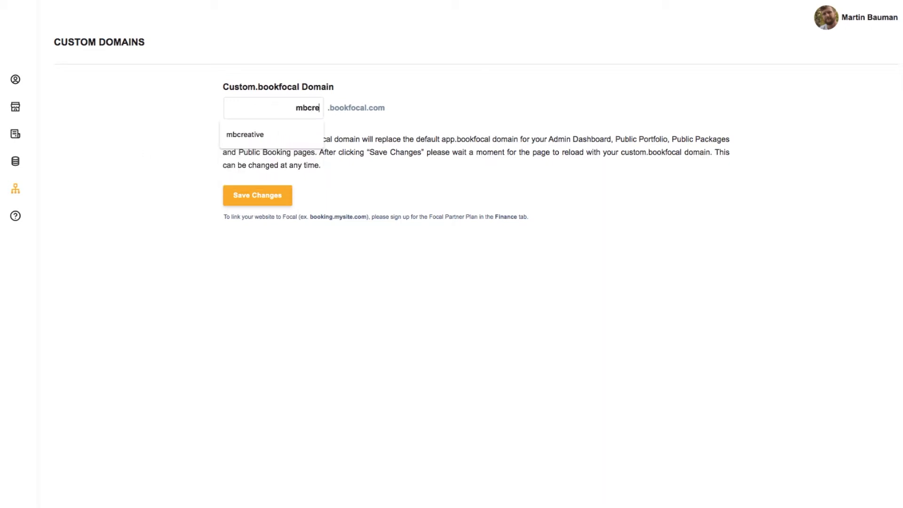
{"action": "type", "text": "ativ"}
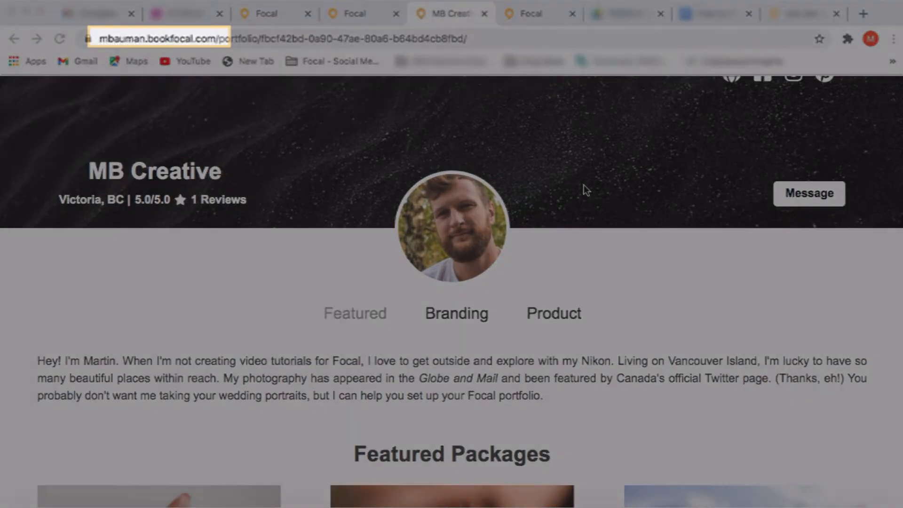
- Save mbauman as the portfolio's custom .bookfocal.com subdomain
{"action": "scroll", "coordinate": [585, 190], "scroll_direction": "down", "scroll_amount": 3}
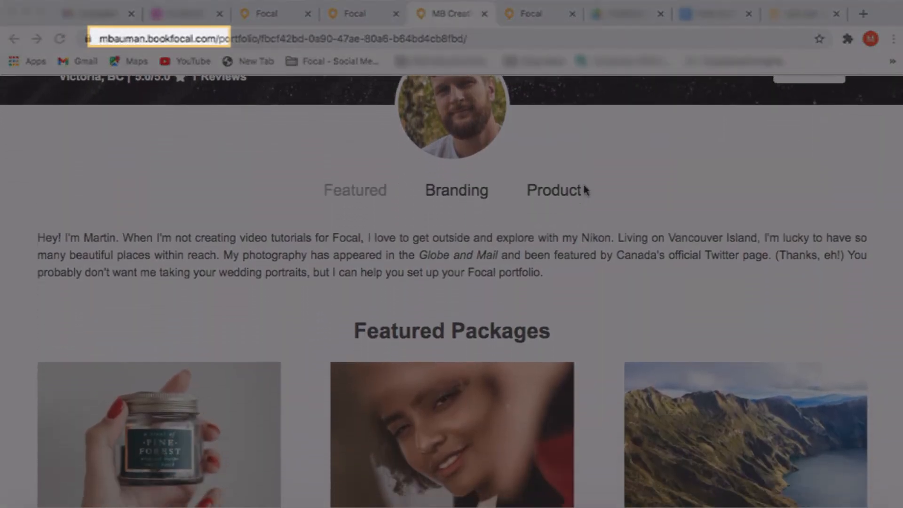
{"action": "scroll", "coordinate": [585, 190], "scroll_direction": "down", "scroll_amount": 2}
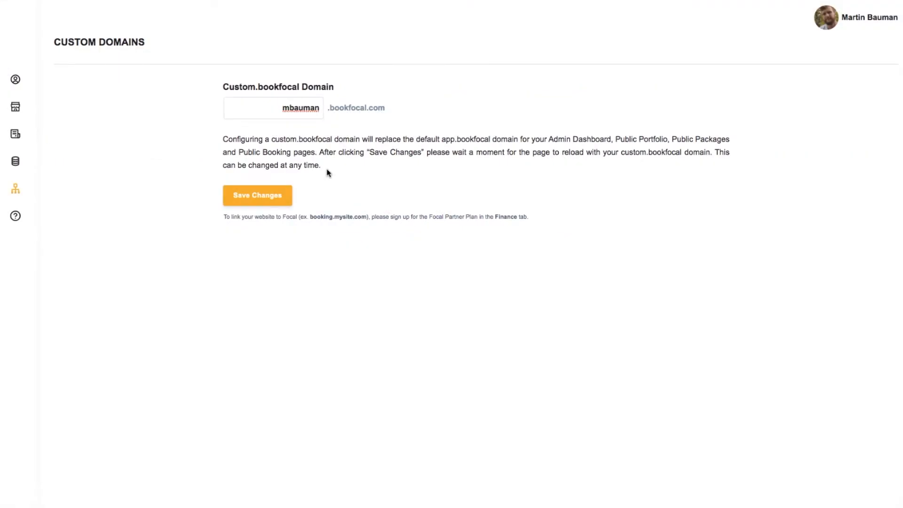
{"action": "left_click", "coordinate": [275, 198]}
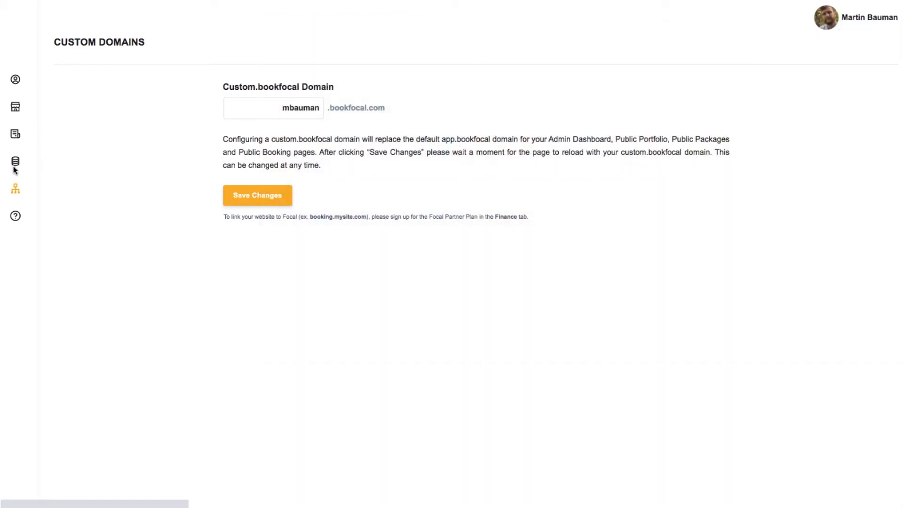
{"action": "mouse_move", "coordinate": [16, 165]}
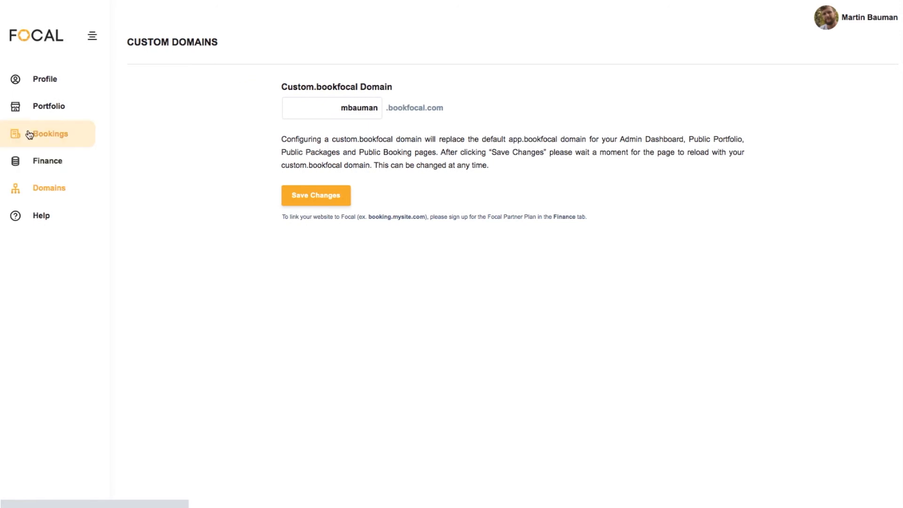
- Choose to upgrade from Starter to the Partner Plan in the Finance settings
{"action": "left_click", "coordinate": [35, 161]}
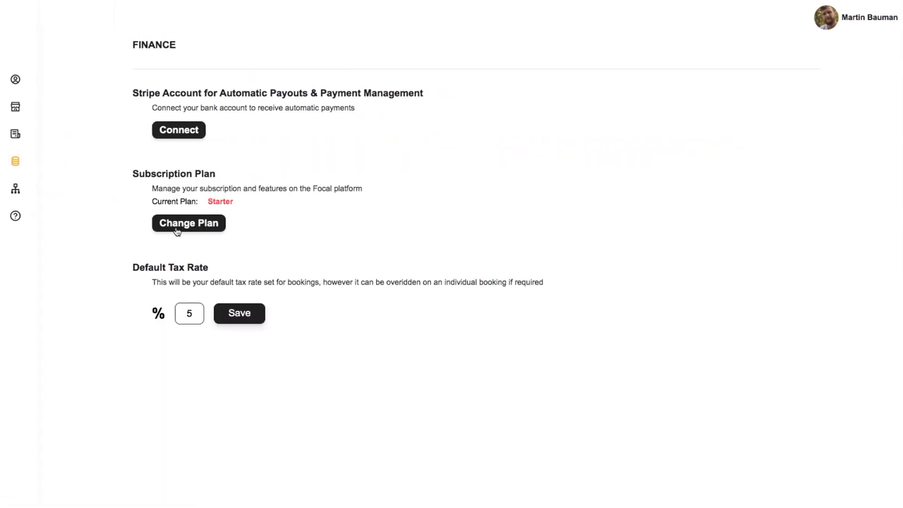
{"action": "left_click", "coordinate": [177, 230]}
{"action": "left_click", "coordinate": [533, 293]}
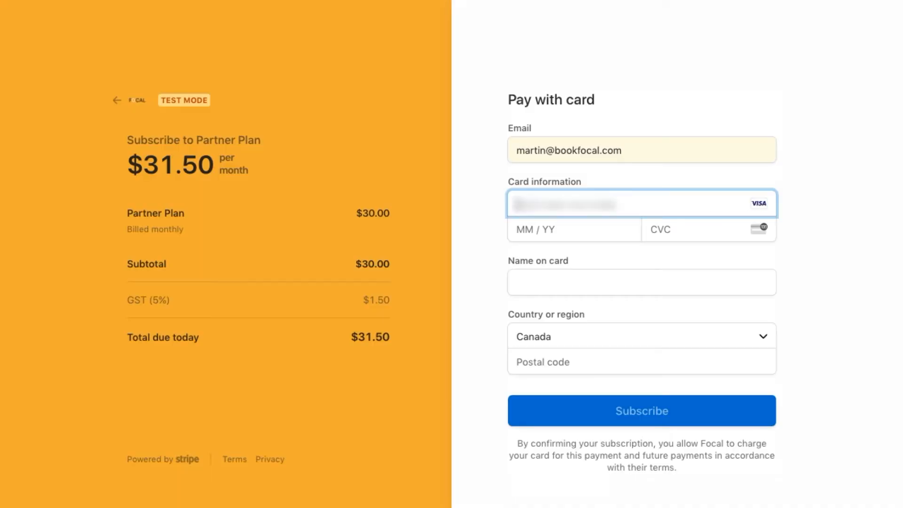
- Enter the card expiry, security code, cardholder name and postal code, then subscribe at $31.50/month
{"action": "left_click", "coordinate": [531, 229]}
{"action": "left_click", "coordinate": [695, 227]}
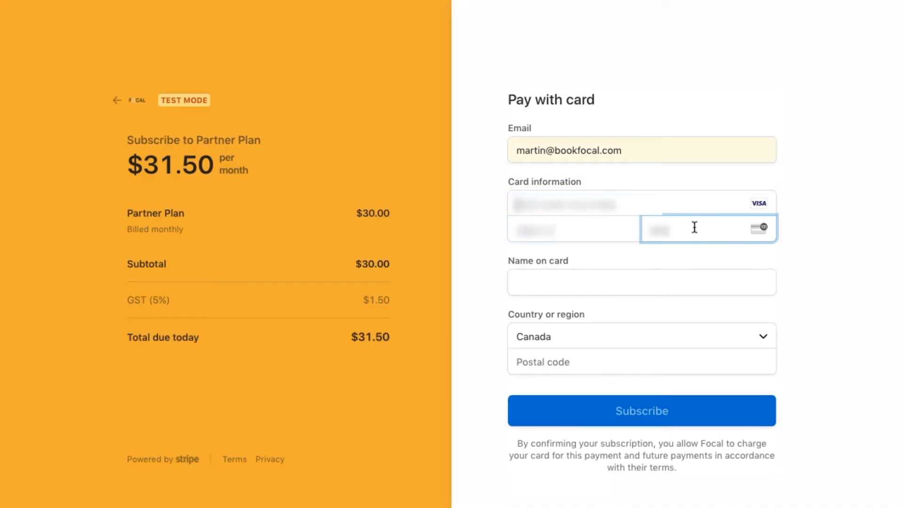
{"action": "left_click", "coordinate": [597, 283]}
{"action": "left_click", "coordinate": [564, 353]}
{"action": "left_click", "coordinate": [517, 392]}
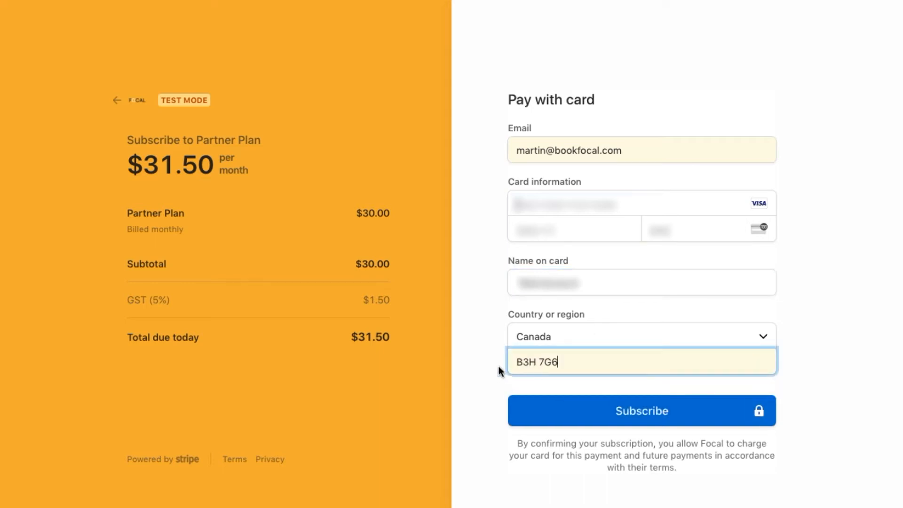
{"action": "left_click", "coordinate": [608, 411]}
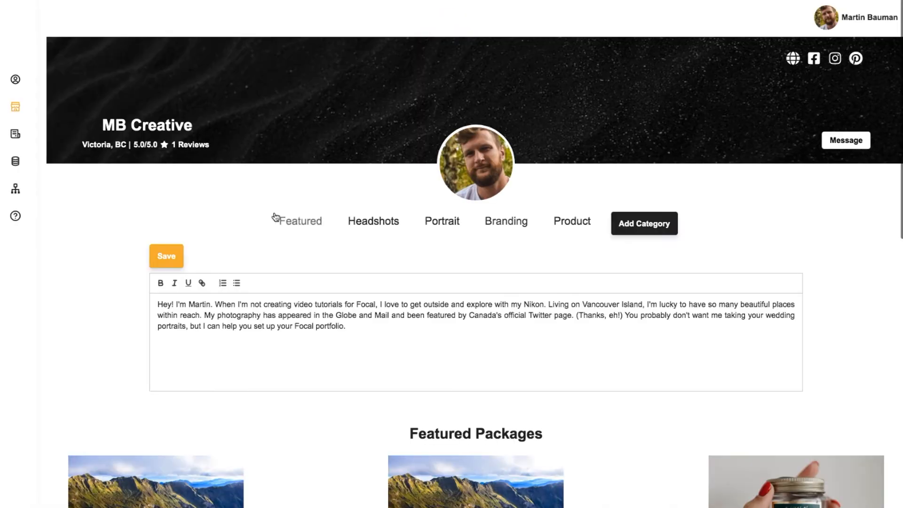
{"action": "mouse_move", "coordinate": [26, 111]}
- Open the Custom Domains settings from the sidebar's Domains entry
{"action": "mouse_move", "coordinate": [38, 141]}
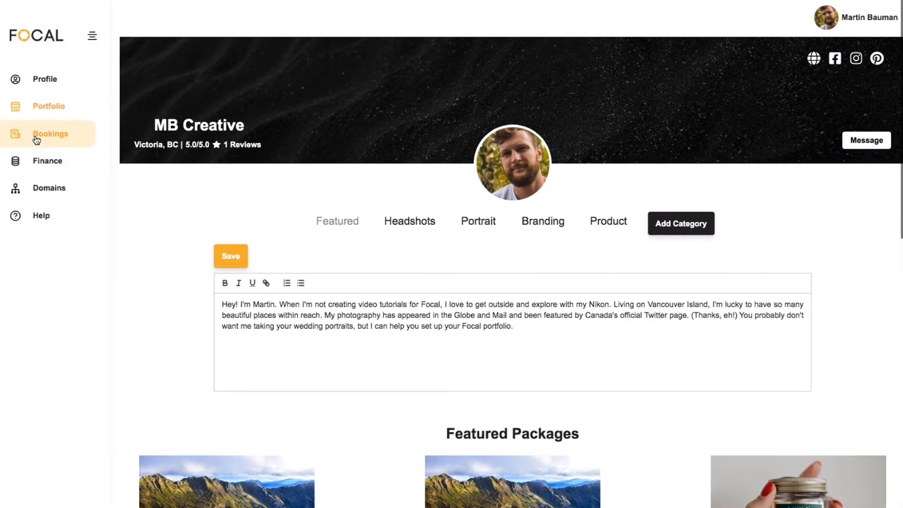
{"action": "left_click", "coordinate": [42, 184]}
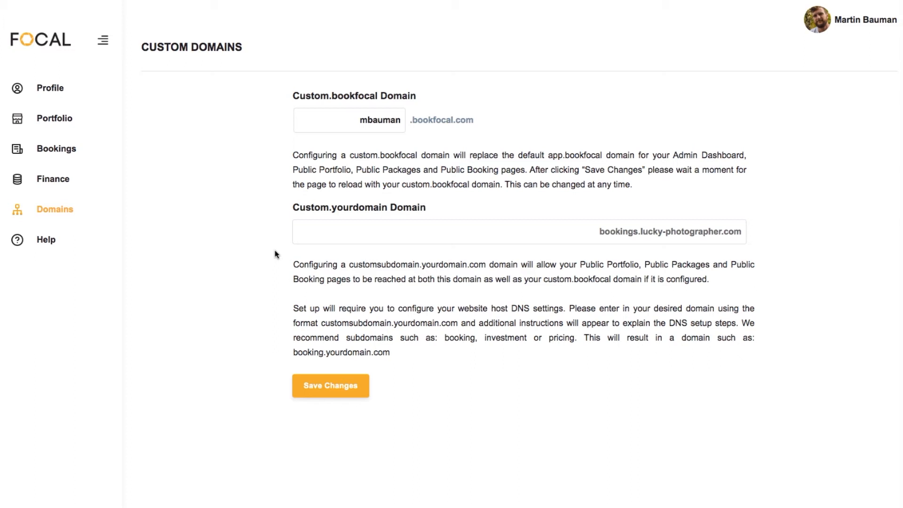
- Enter booking.martinbauman.com as the custom.yourdomain domain
{"action": "left_click", "coordinate": [328, 230]}
{"action": "type", "text": "booking.martinbauman.co"}
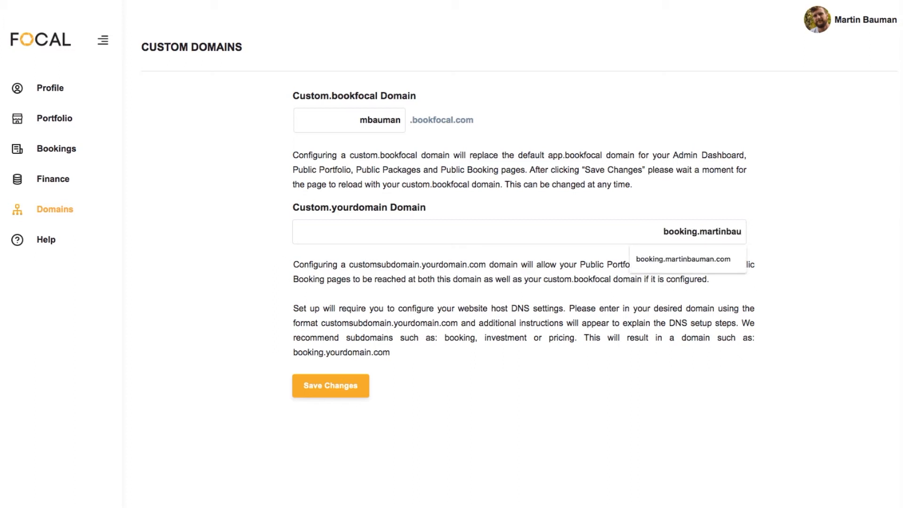
{"action": "type", "text": "m"}
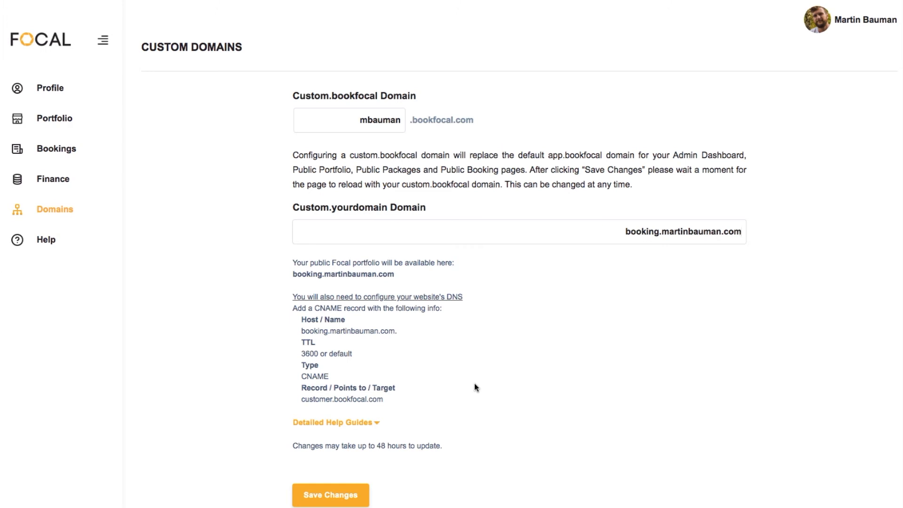
{"action": "scroll", "coordinate": [581, 188], "scroll_direction": "down", "scroll_amount": 5}
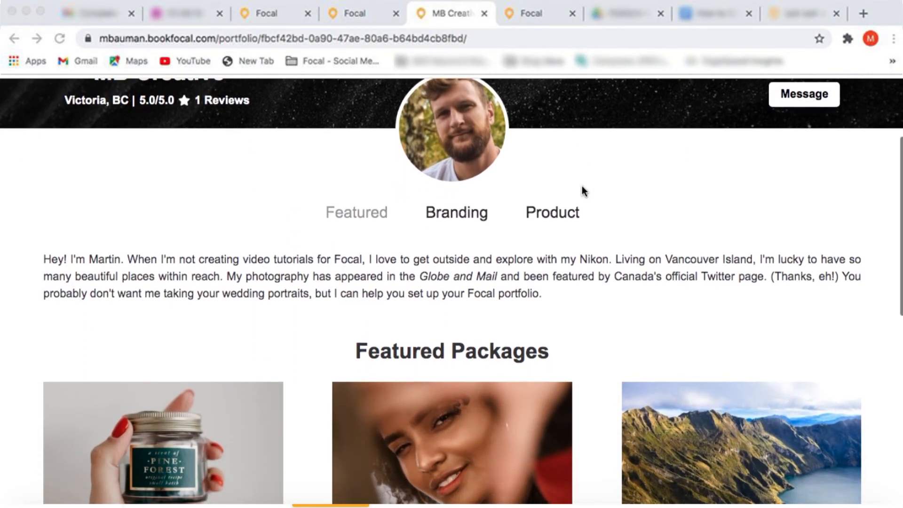
- Scroll down the MB Creative portfolio to review its featured packages
{"action": "scroll", "coordinate": [583, 190], "scroll_direction": "down", "scroll_amount": 4}
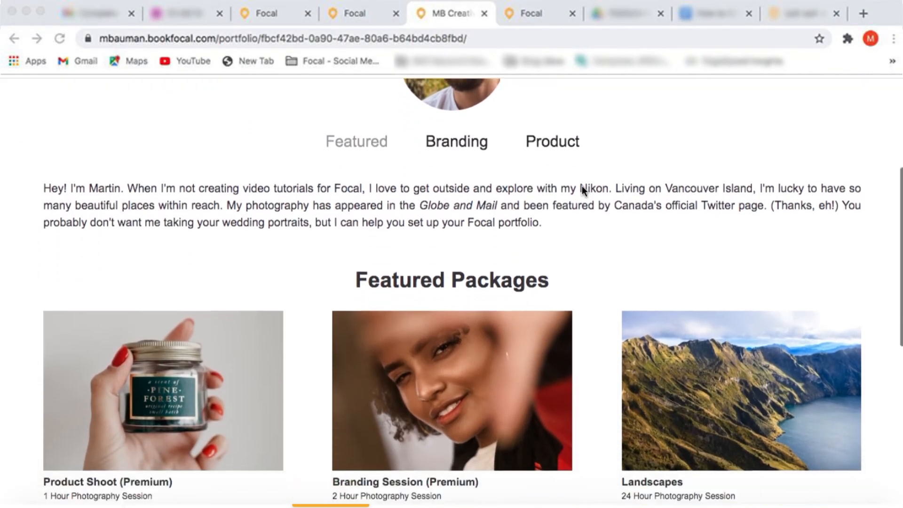
{"action": "scroll", "coordinate": [582, 187], "scroll_direction": "down", "scroll_amount": 2}
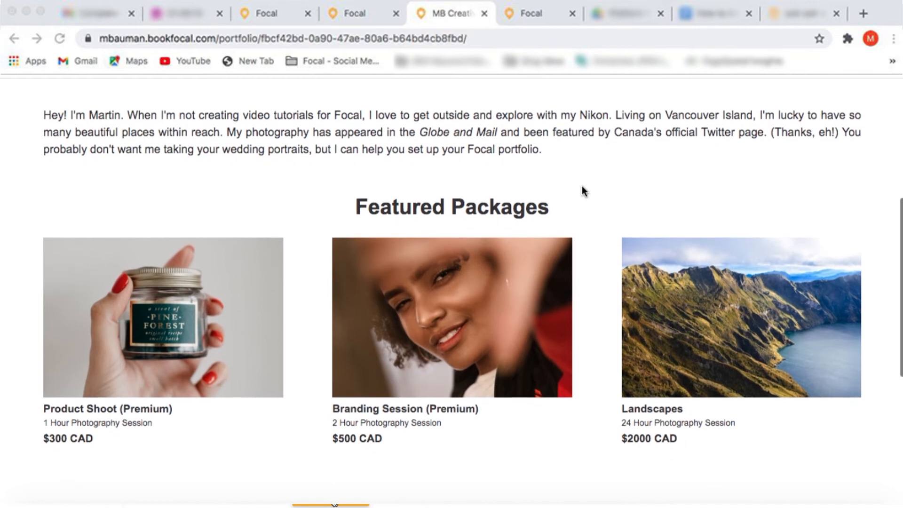
{"action": "scroll", "coordinate": [582, 189], "scroll_direction": "down", "scroll_amount": 2}
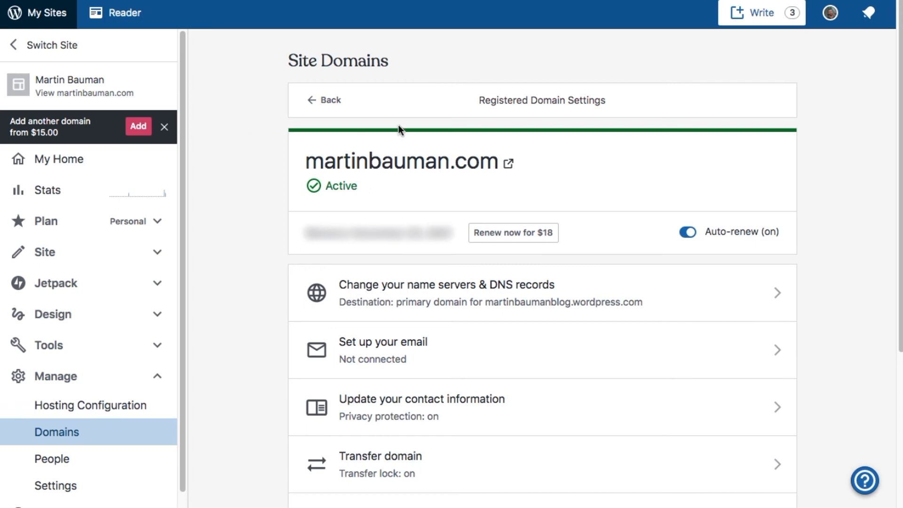
- Open the DNS records list for martinbauman.com
{"action": "left_click", "coordinate": [778, 296]}
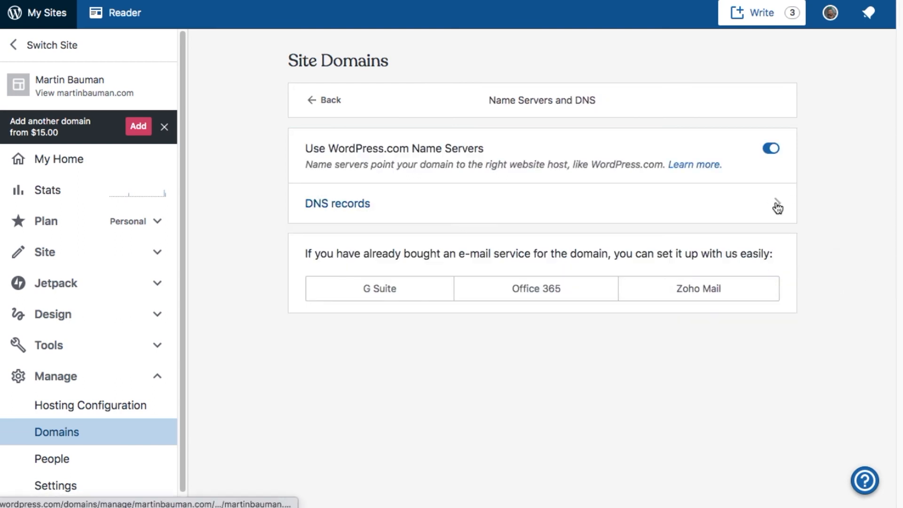
{"action": "left_click", "coordinate": [777, 206]}
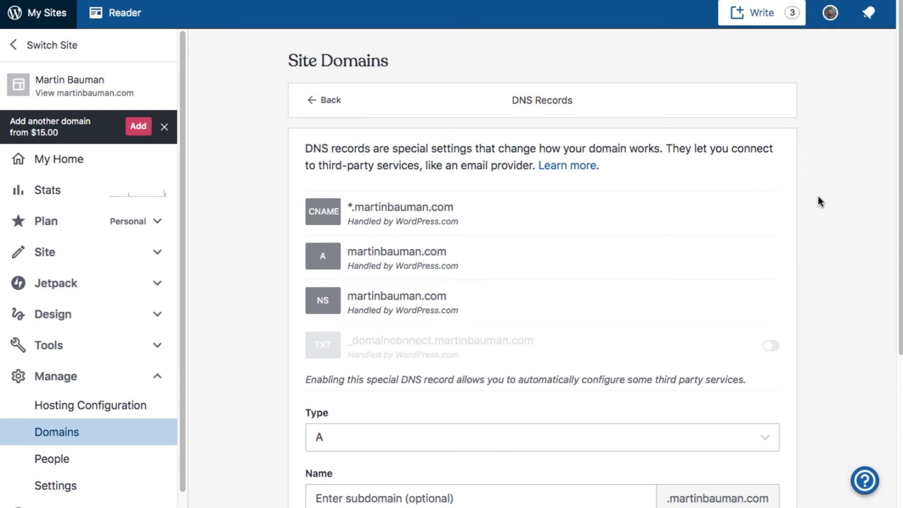
{"action": "scroll", "coordinate": [836, 212], "scroll_direction": "down", "scroll_amount": 1}
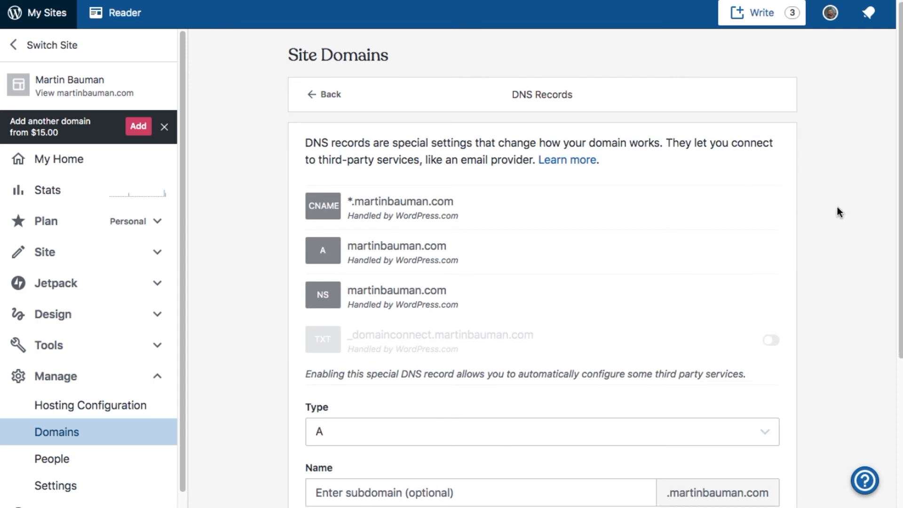
{"action": "scroll", "coordinate": [836, 212], "scroll_direction": "down", "scroll_amount": 3}
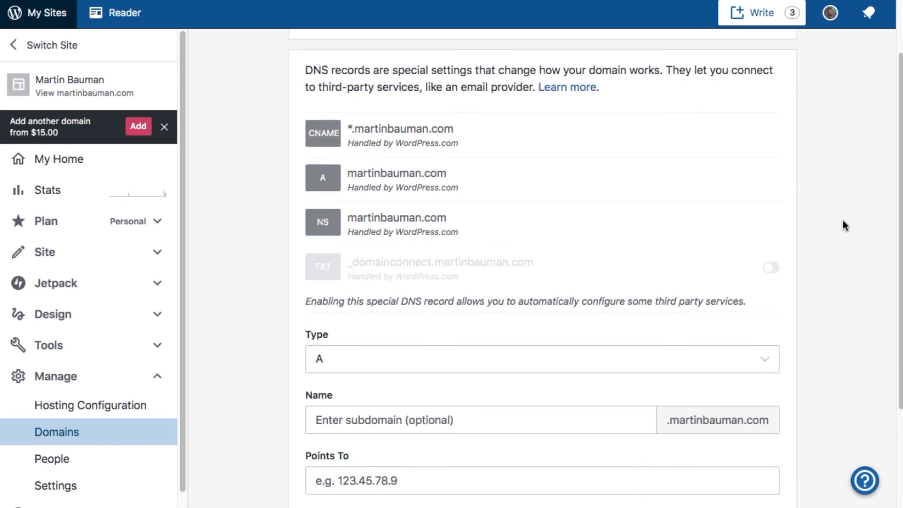
{"action": "scroll", "coordinate": [802, 308], "scroll_direction": "down", "scroll_amount": 3}
- Add a CNAME record named 'booking' aliasing customer.bookfocal.com
{"action": "left_click", "coordinate": [763, 301]}
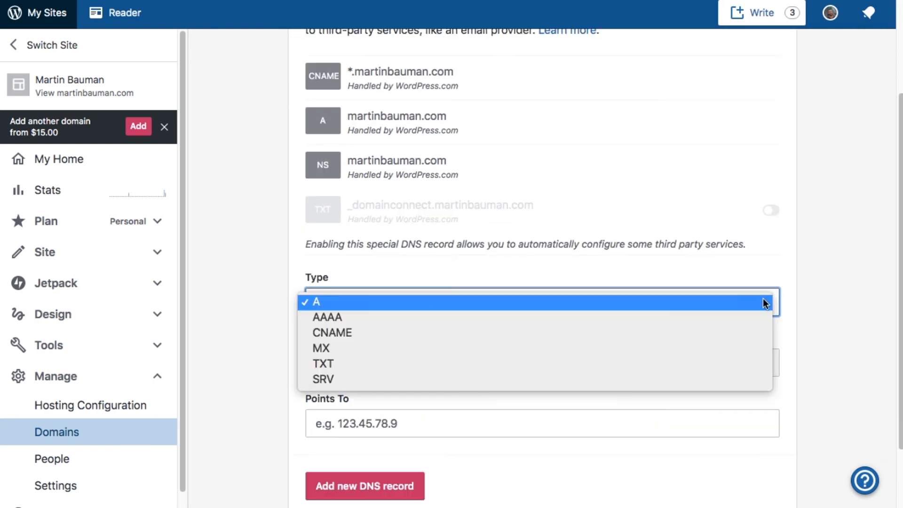
{"action": "left_click", "coordinate": [747, 333]}
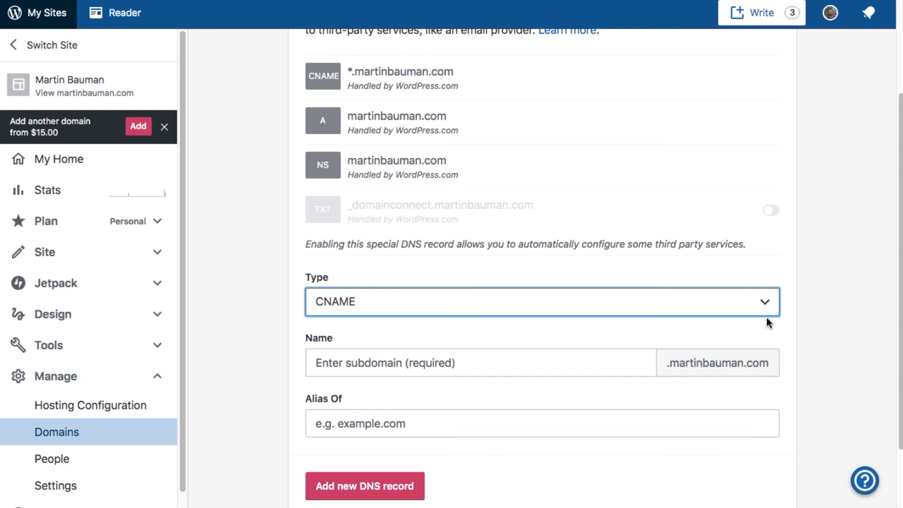
{"action": "left_click", "coordinate": [531, 367]}
{"action": "type", "text": "booking"}
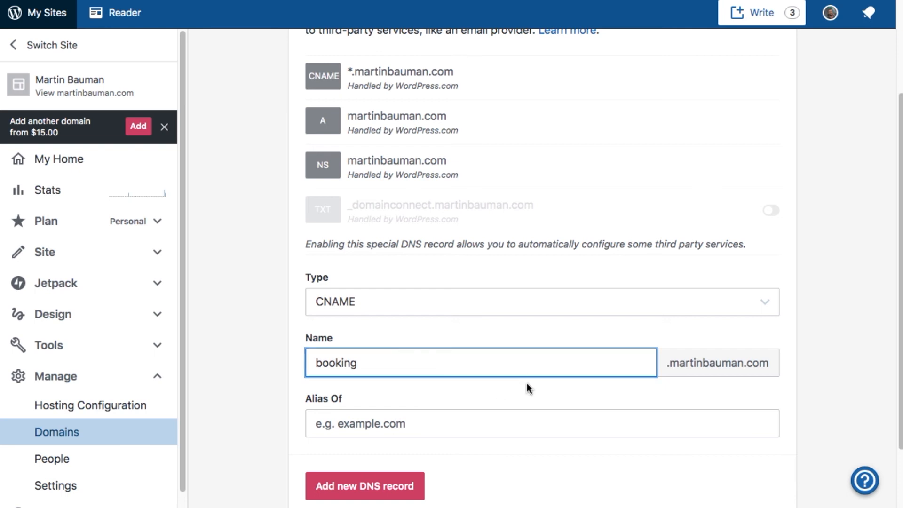
{"action": "scroll", "coordinate": [529, 387], "scroll_direction": "down", "scroll_amount": 1}
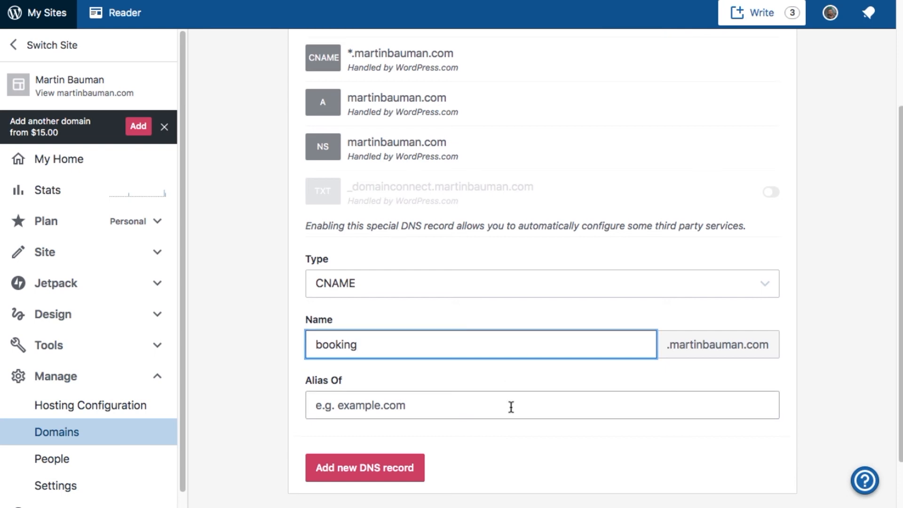
{"action": "left_click", "coordinate": [456, 409]}
{"action": "type", "text": "customer."}
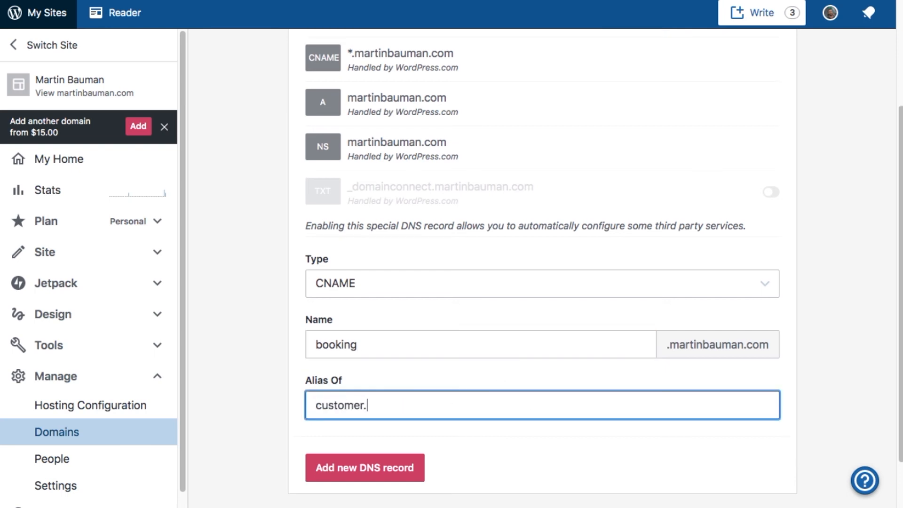
{"action": "type", "text": "bookfocal.com"}
{"action": "left_click", "coordinate": [388, 467]}
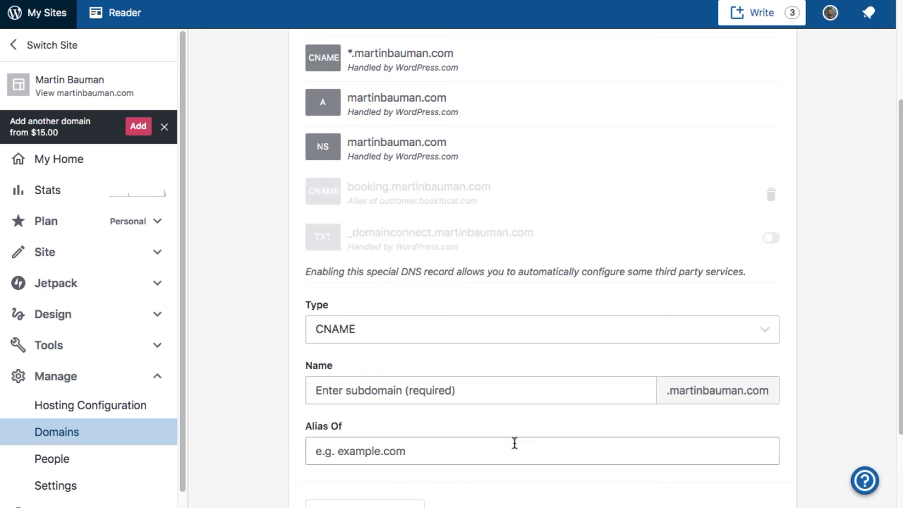
{"action": "scroll", "coordinate": [514, 443], "scroll_direction": "down", "scroll_amount": 3}
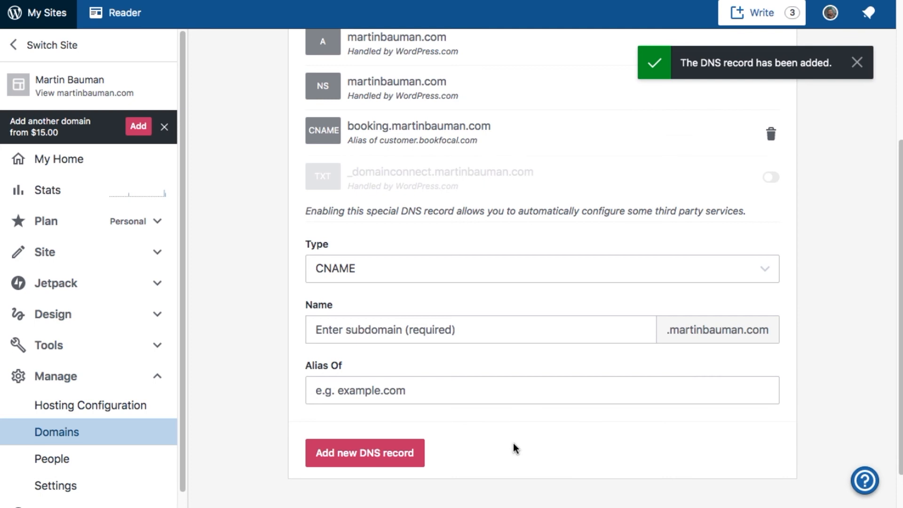
{"action": "scroll", "coordinate": [513, 443], "scroll_direction": "up", "scroll_amount": 1}
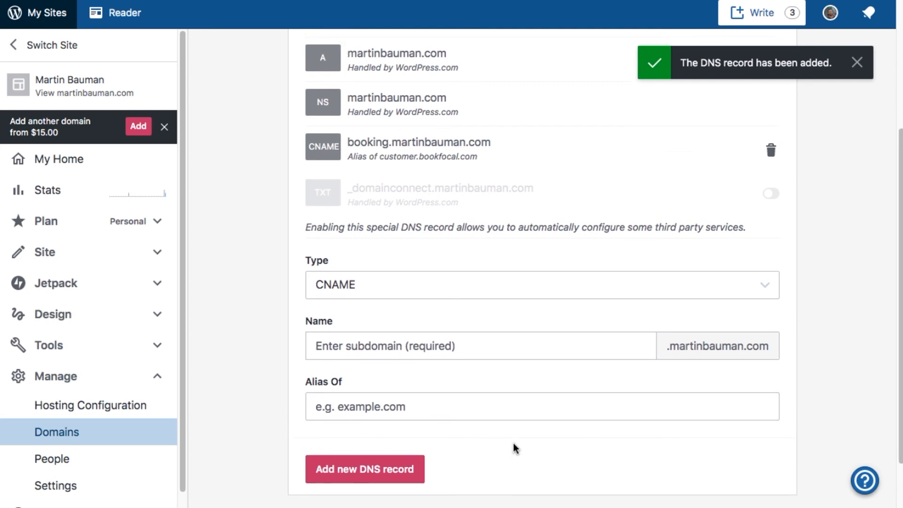
{"action": "scroll", "coordinate": [513, 442], "scroll_direction": "up", "scroll_amount": 3}
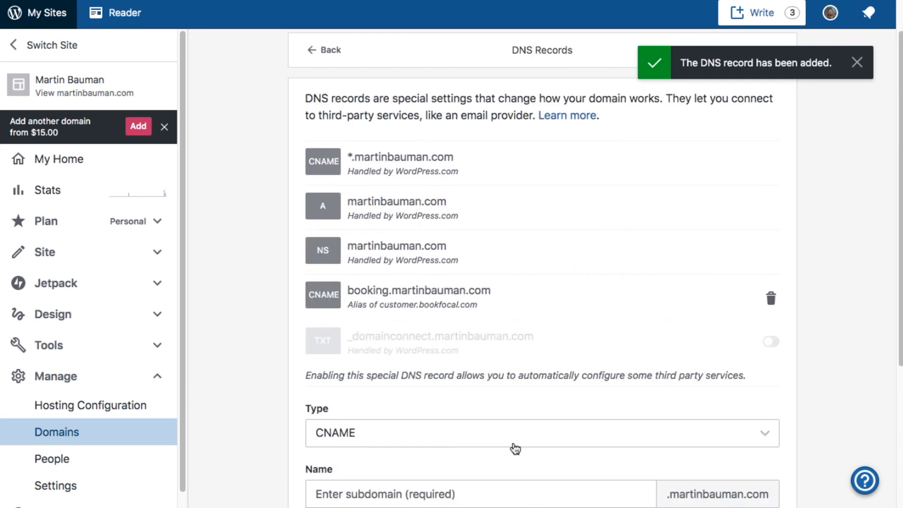
{"action": "scroll", "coordinate": [516, 448], "scroll_direction": "up", "scroll_amount": 1}
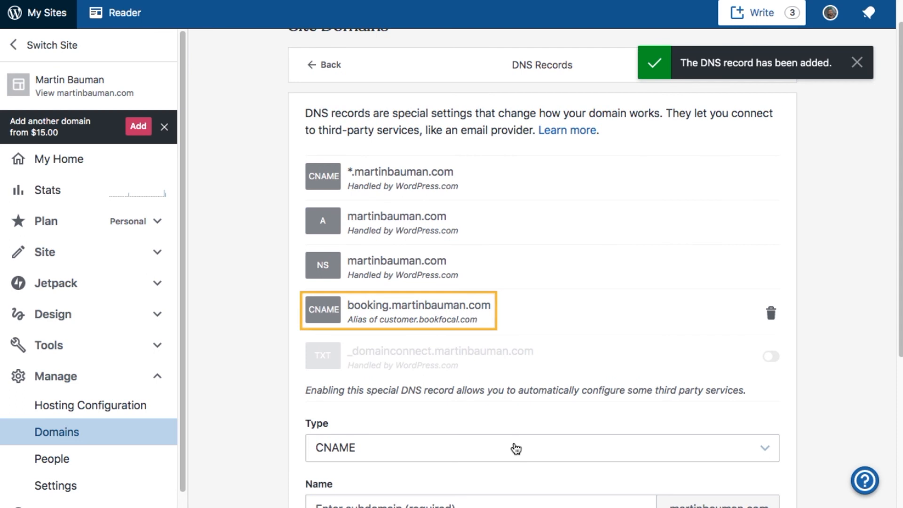
{"action": "scroll", "coordinate": [516, 448], "scroll_direction": "up", "scroll_amount": 2}
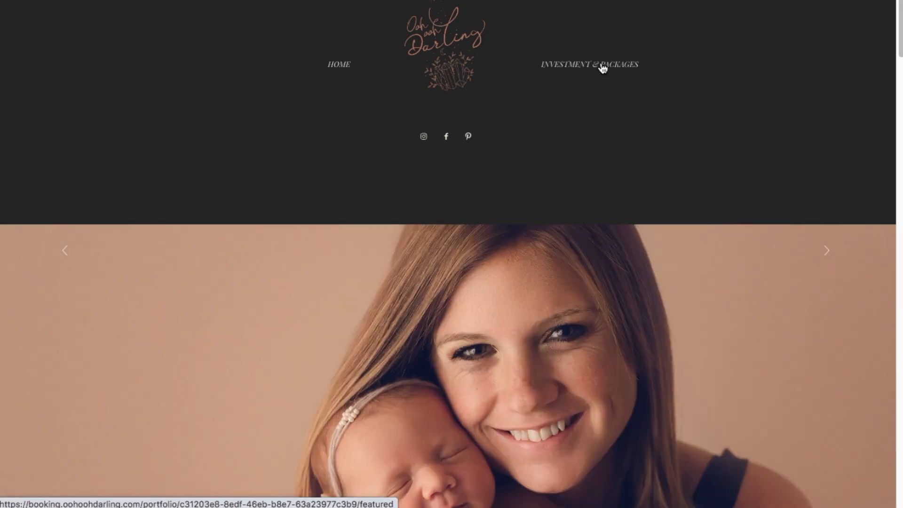
- Open the Maternity Session package from the Investment & Packages page
{"action": "left_click", "coordinate": [600, 67]}
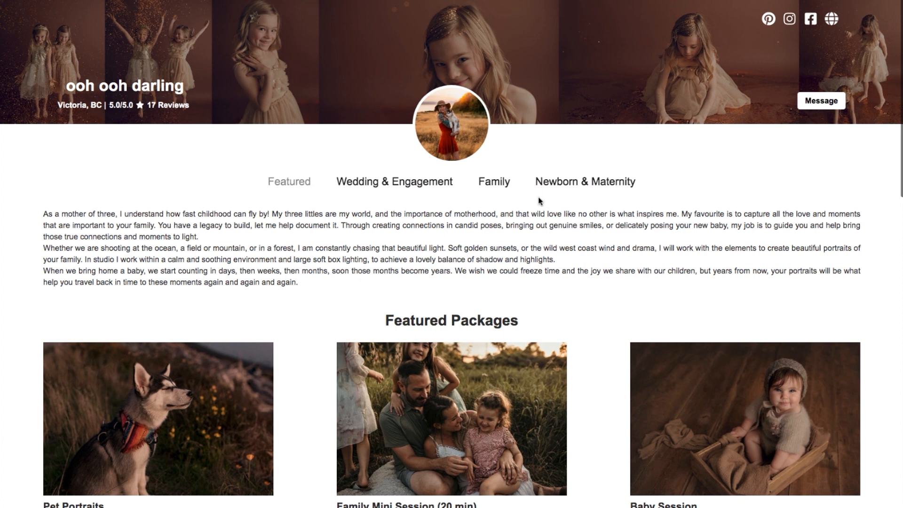
{"action": "scroll", "coordinate": [538, 197], "scroll_direction": "down", "scroll_amount": 2}
{"action": "scroll", "coordinate": [538, 197], "scroll_direction": "down", "scroll_amount": 5}
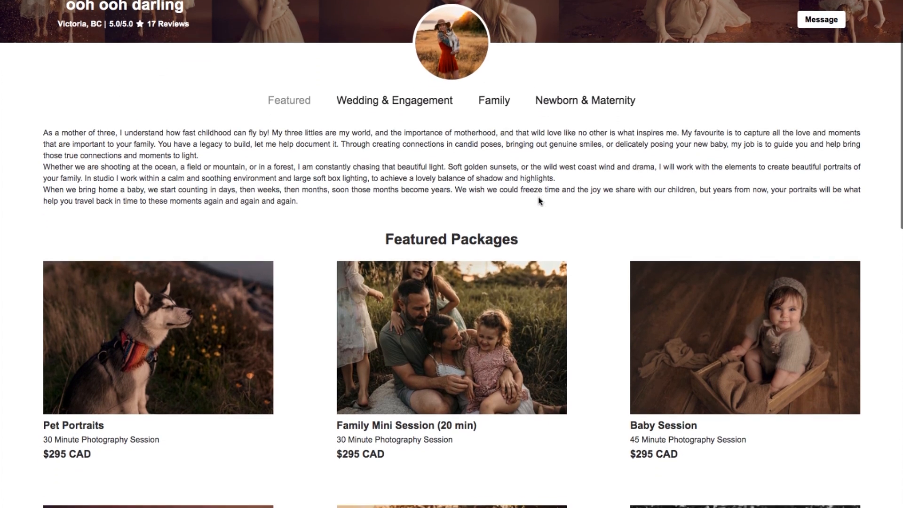
{"action": "scroll", "coordinate": [540, 202], "scroll_direction": "down", "scroll_amount": 6}
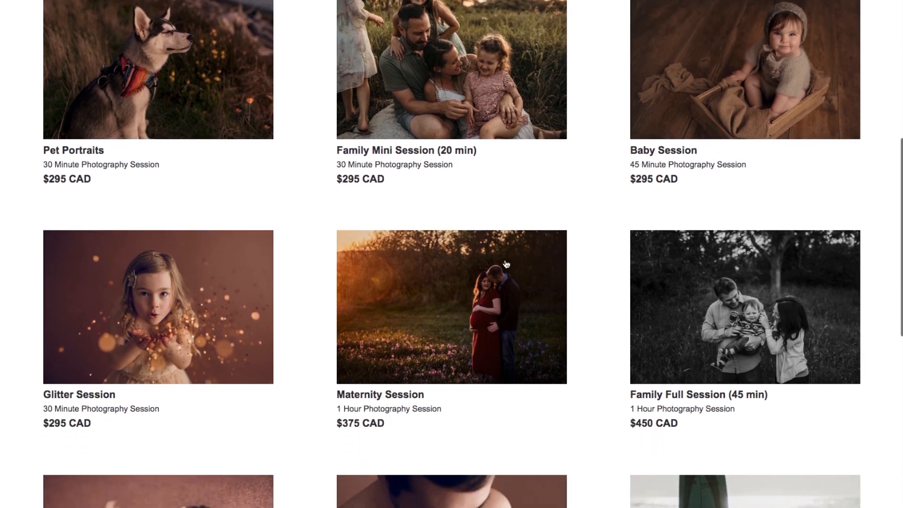
{"action": "left_click", "coordinate": [492, 285]}
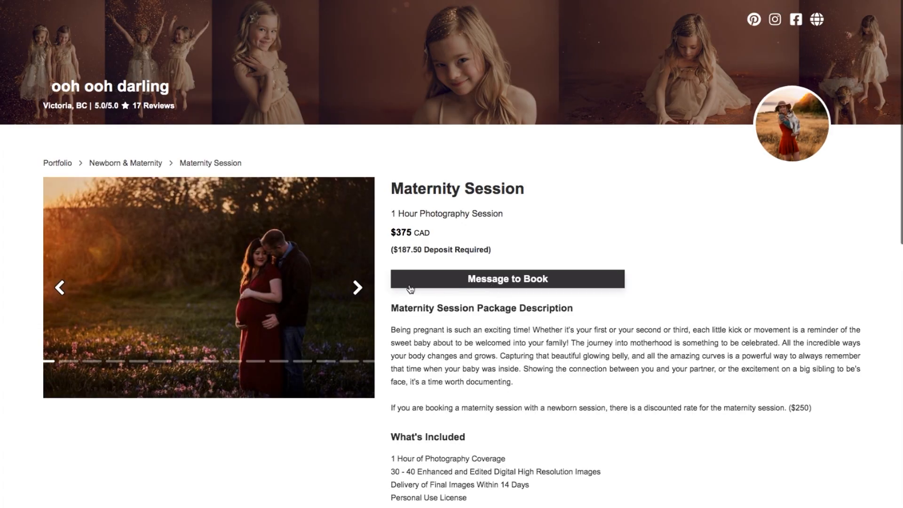
- Advance through eight photos in the Maternity Session package gallery
{"action": "left_click", "coordinate": [359, 290]}
{"action": "left_click", "coordinate": [359, 290]}
{"action": "left_click", "coordinate": [359, 290]}
{"action": "left_click", "coordinate": [359, 290]}
{"action": "left_click", "coordinate": [359, 290]}
{"action": "left_click", "coordinate": [359, 290]}
{"action": "left_click", "coordinate": [360, 290]}
{"action": "left_click", "coordinate": [359, 290]}
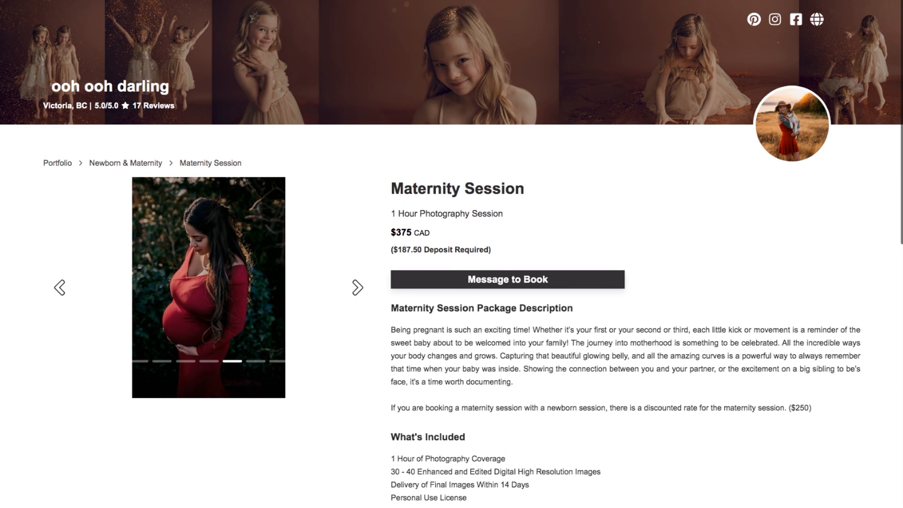